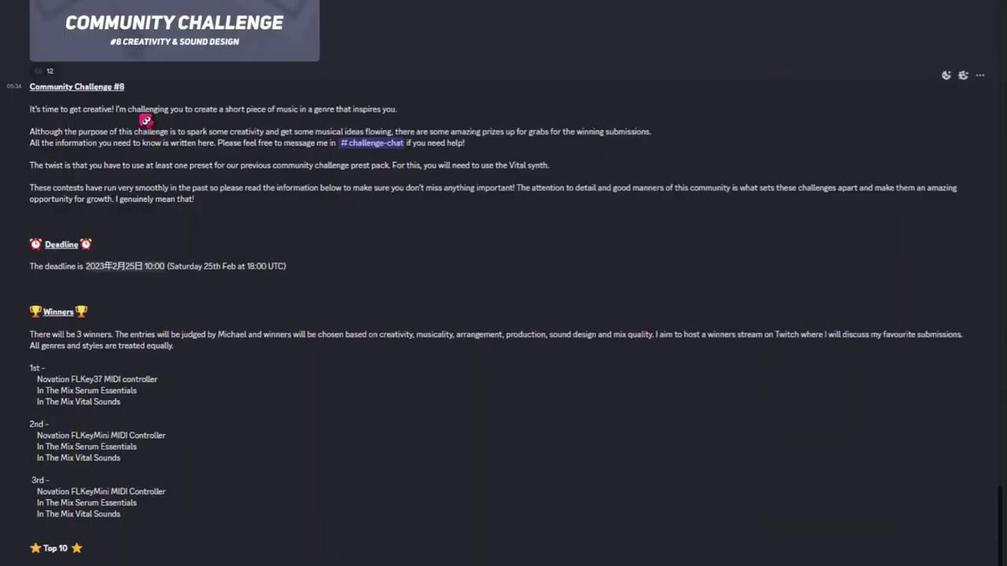
Scroll the Community Challenge #8 post, then show only the In The Mix Community Sounds presets in Vital
scroll(248, 103, "up", 3)
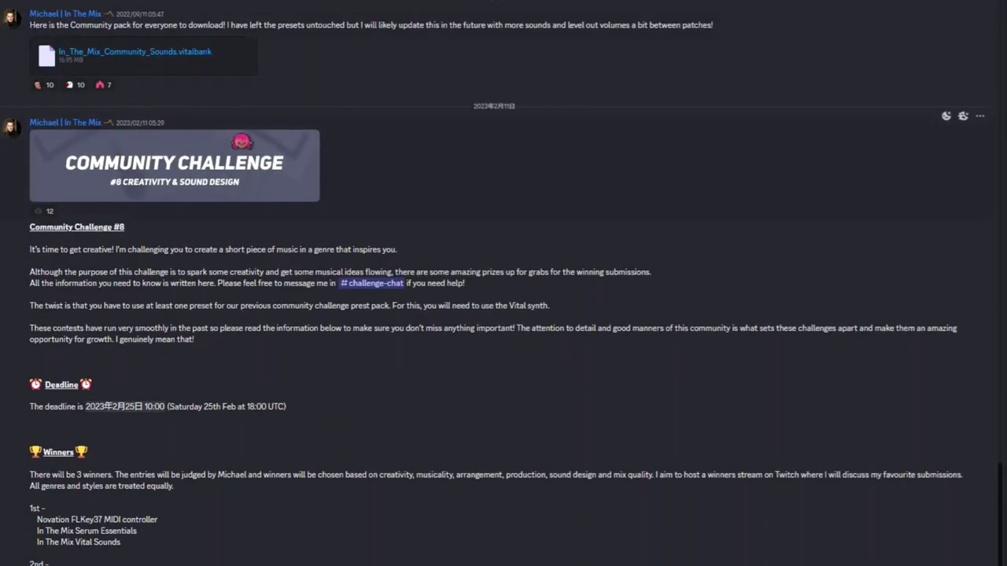
scroll(393, 174, "down", 3)
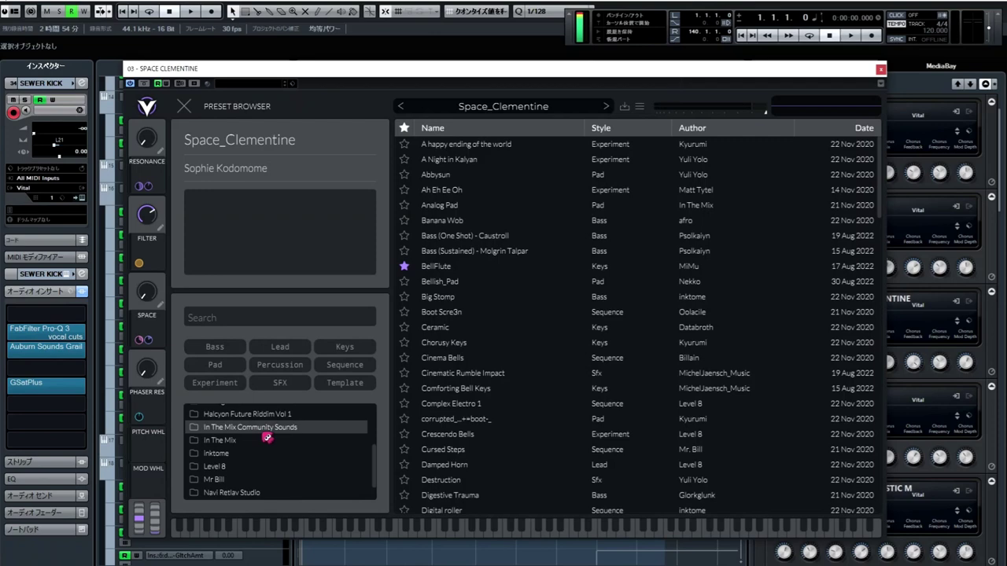
left_click(252, 427)
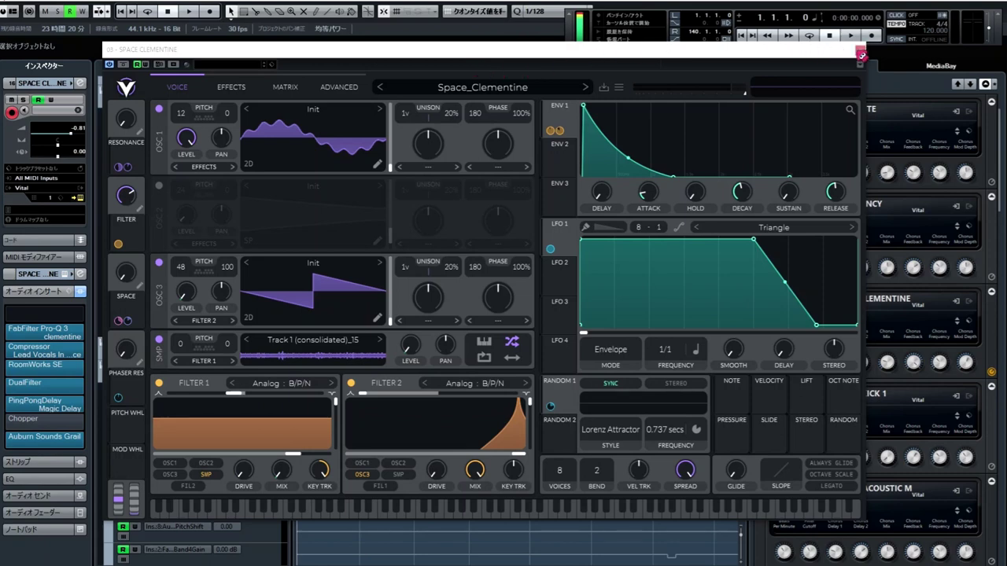
Close the Space_Clementine editor and select the Chopper-Speed automation curve around CLEMENTINE CUTS
left_click(860, 56)
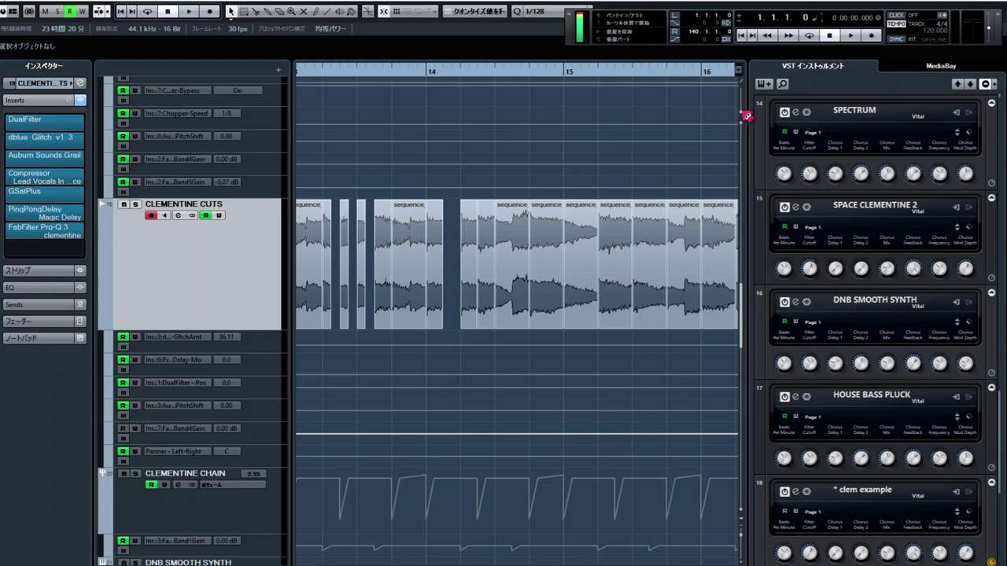
scroll(669, 169, "down", 4)
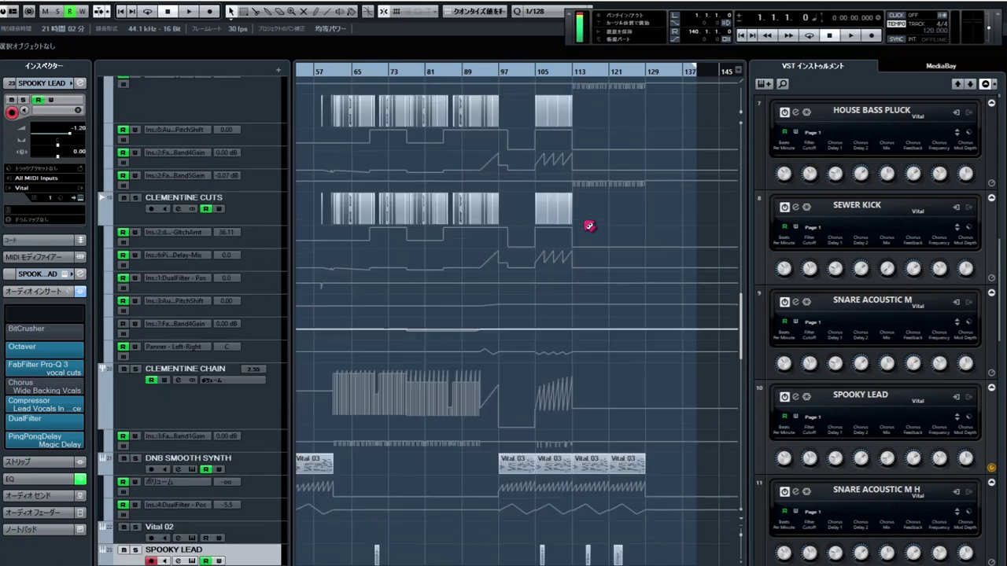
scroll(588, 227, "up", 5)
scroll(658, 160, "up", 6)
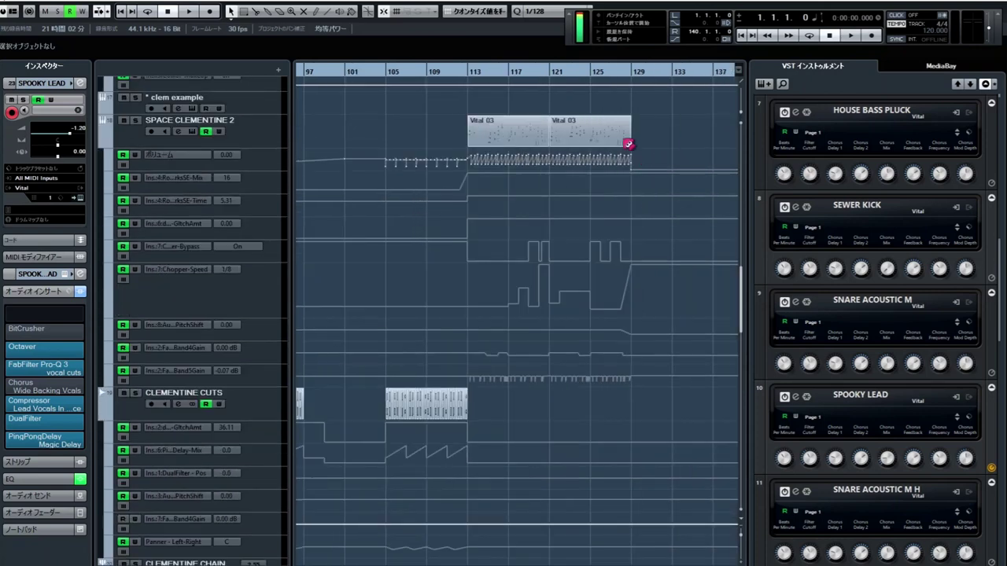
left_click(407, 297)
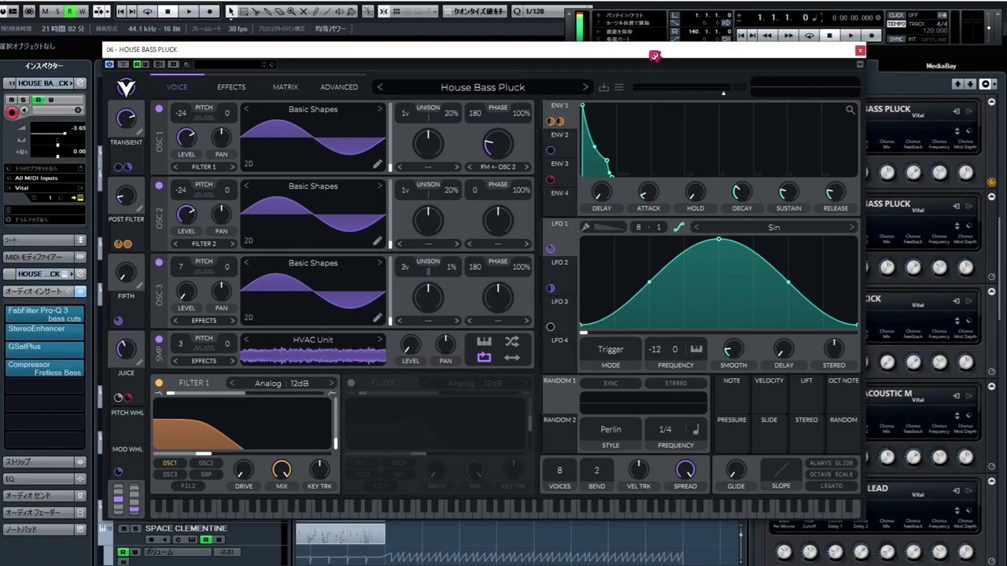
Close House Bass Pluck, select the third HOUSE BASS PLUCK track, and open the snare's Vital editor
left_click(861, 53)
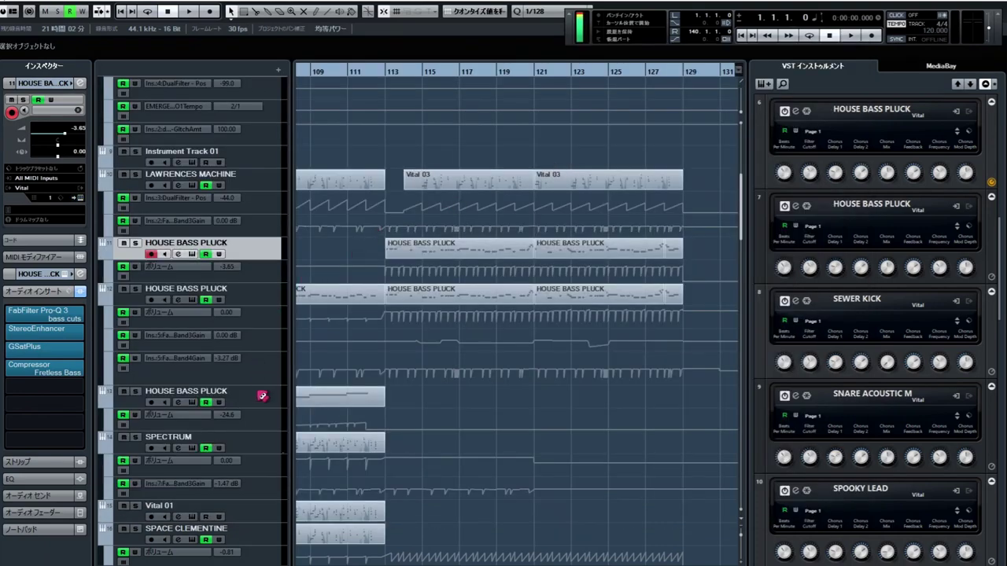
left_click(193, 381)
left_click(179, 402)
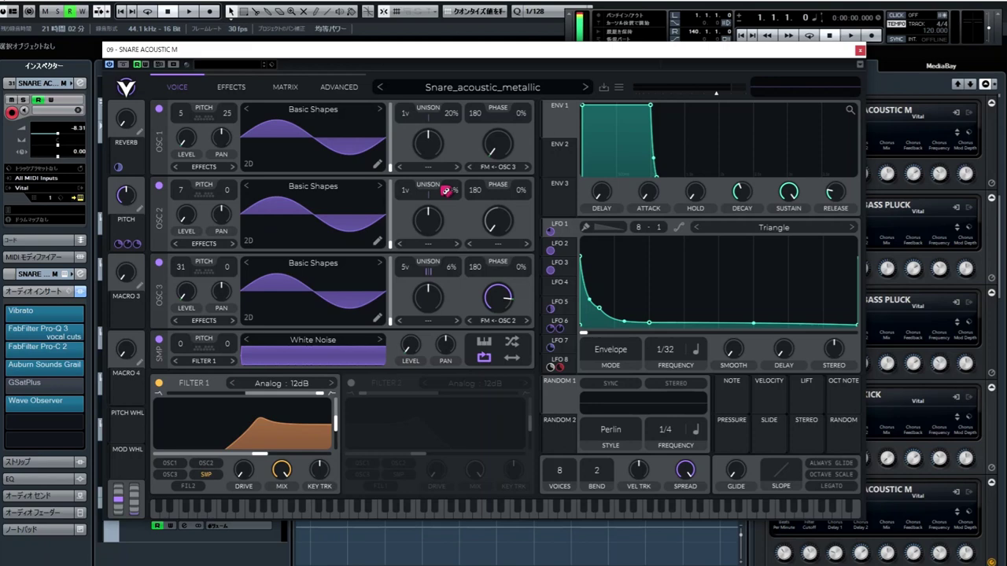
Close the snare's Vital, view its PingPongDelay, then open SNARE ACOUSTIC M H's FabFilter Pro-Q 3
left_click(860, 50)
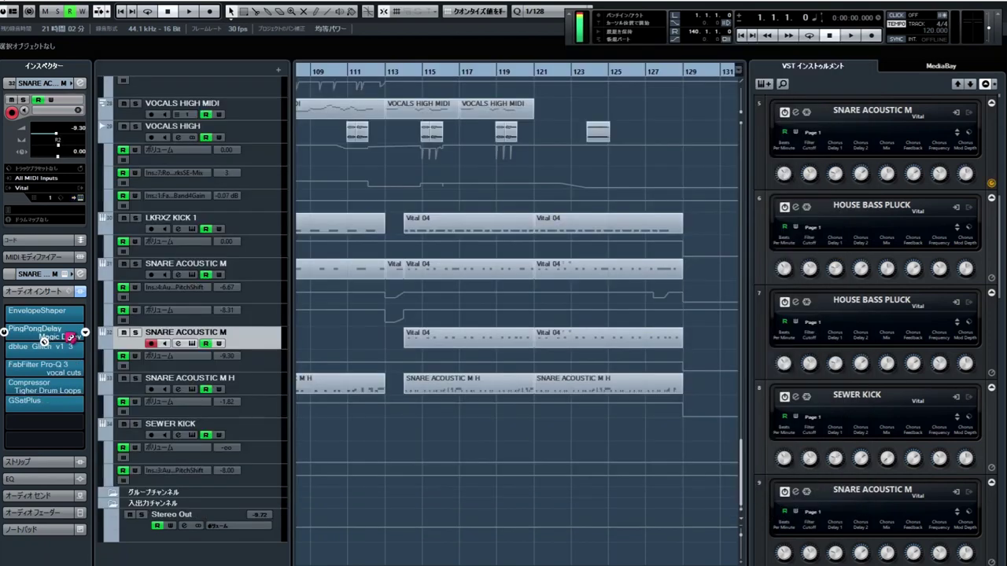
left_click(83, 329)
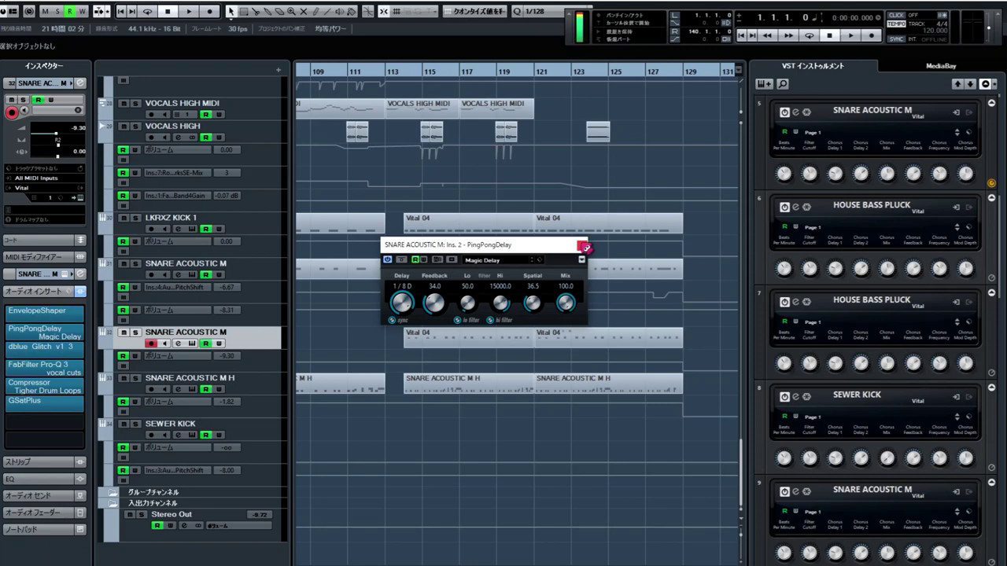
left_click(585, 247)
left_click(251, 388)
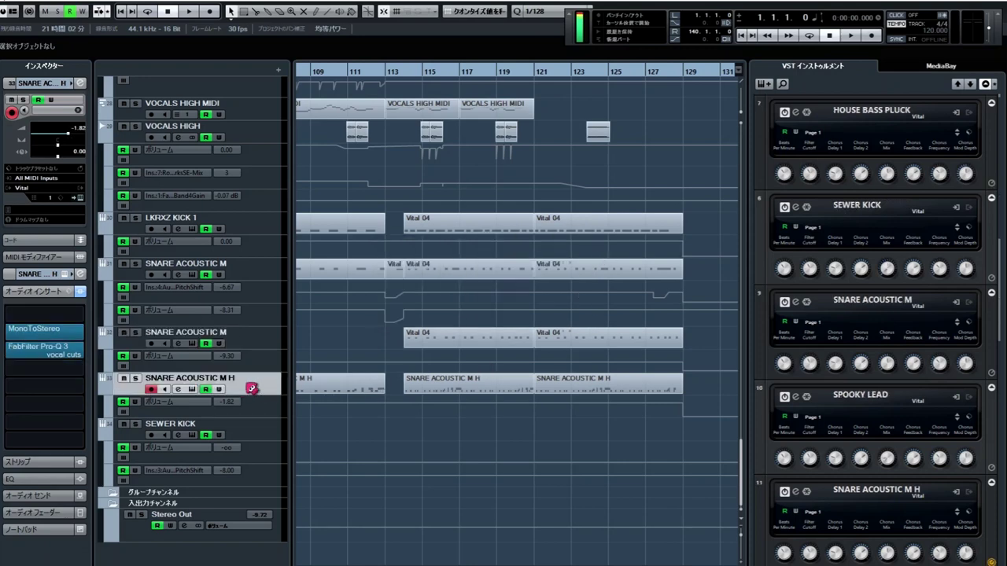
left_click(68, 360)
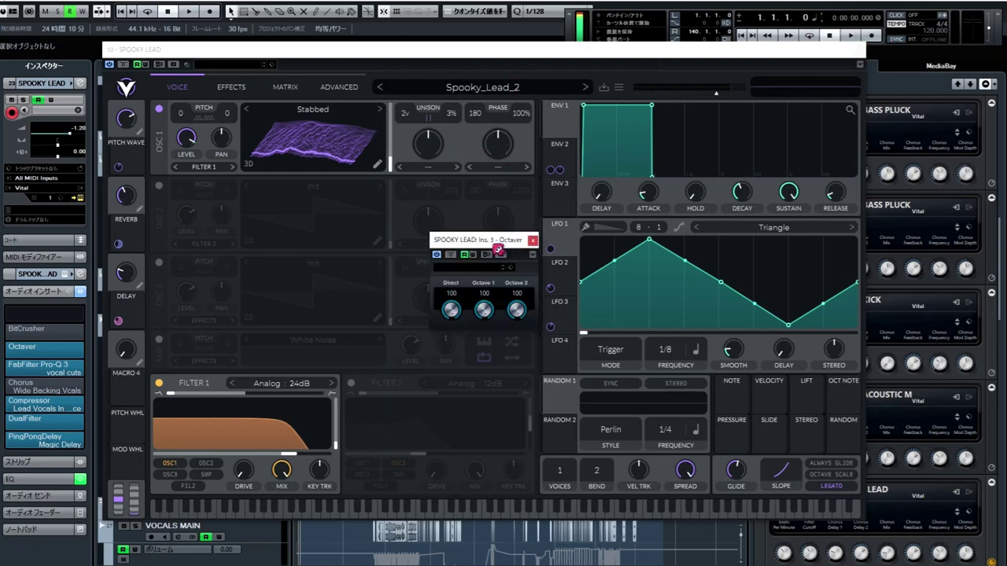
Move the Octaver window aside, close it with Spooky Lead, and select the VOCALS MAIN track
mouse_move(467, 240)
left_mouse_down()
mouse_move(444, 201)
mouse_move(467, 221)
mouse_move(409, 243)
mouse_move(497, 251)
mouse_move(474, 232)
left_mouse_up()
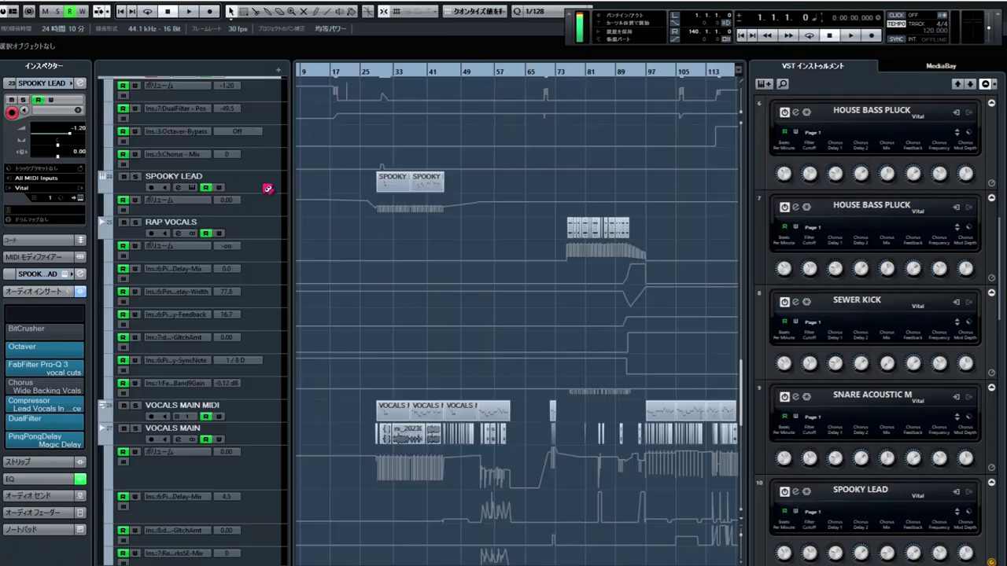
left_click(265, 187)
left_click(260, 435)
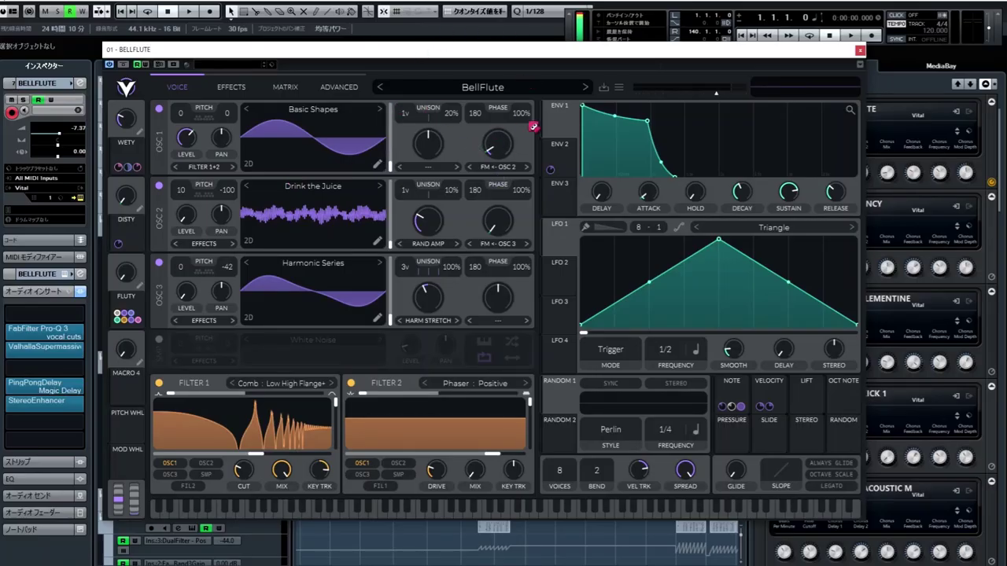
Close the BellFlute Vital editor, then close the Emergency editor after viewing its patch
left_click(861, 52)
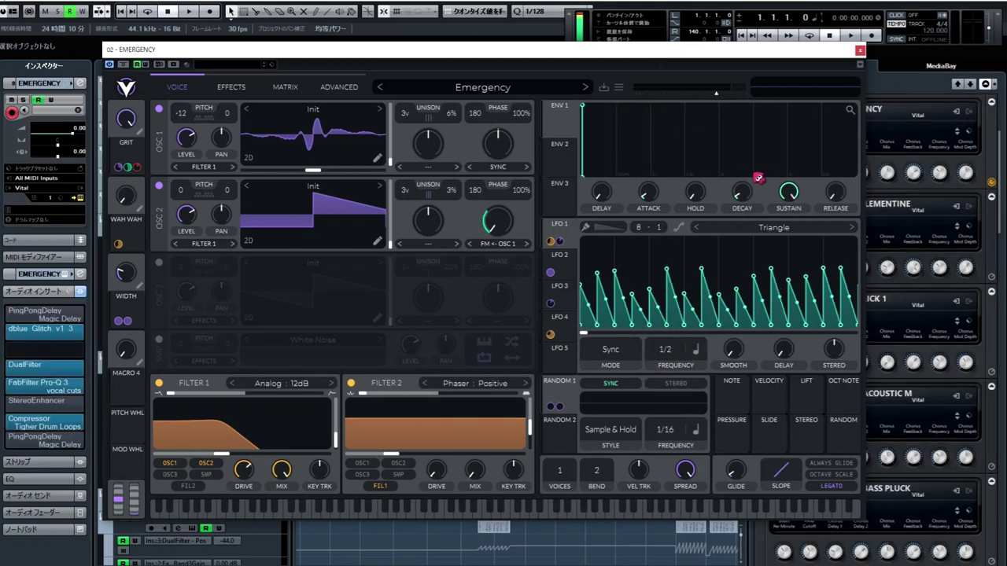
left_click(860, 51)
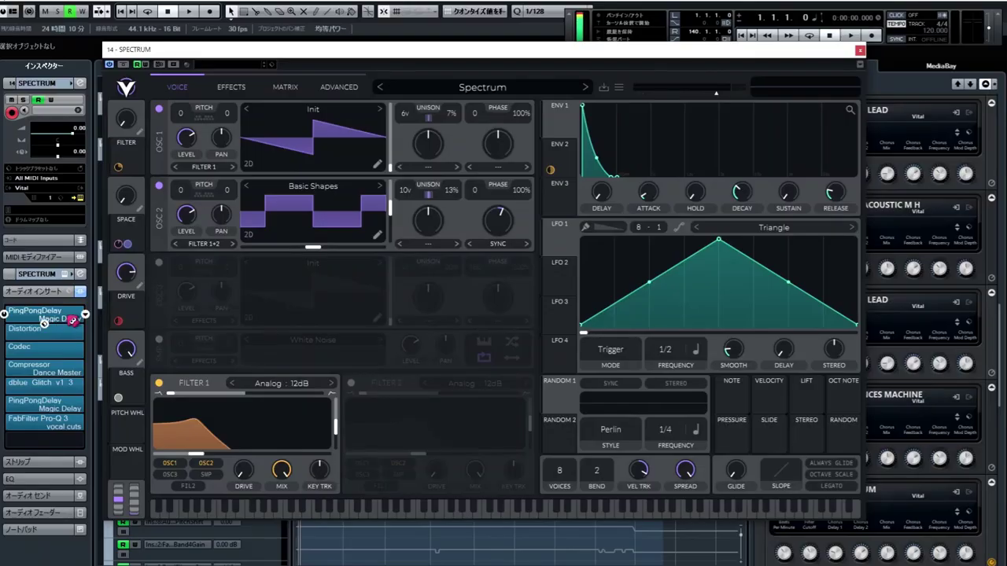
Open SPECTRUM's PingPongDelay, Distortion, Codec and Compressor insert settings one after another
left_click(70, 319)
left_click(66, 340)
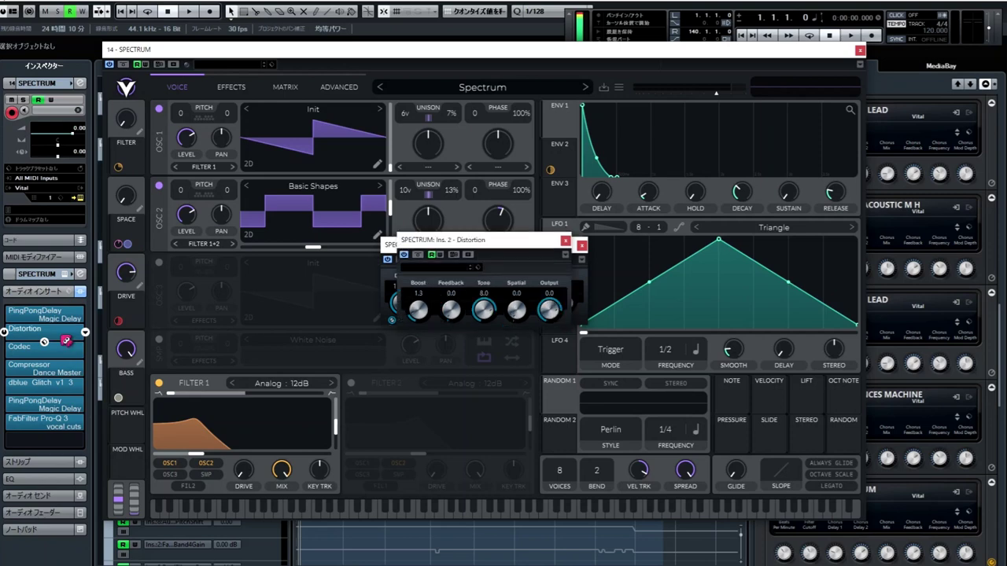
left_click(65, 362)
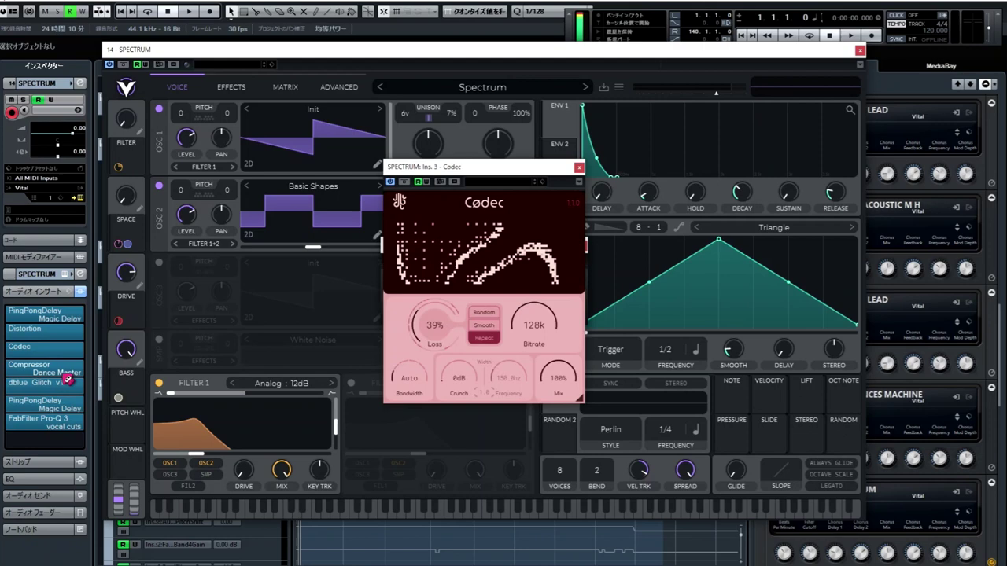
left_click(62, 383)
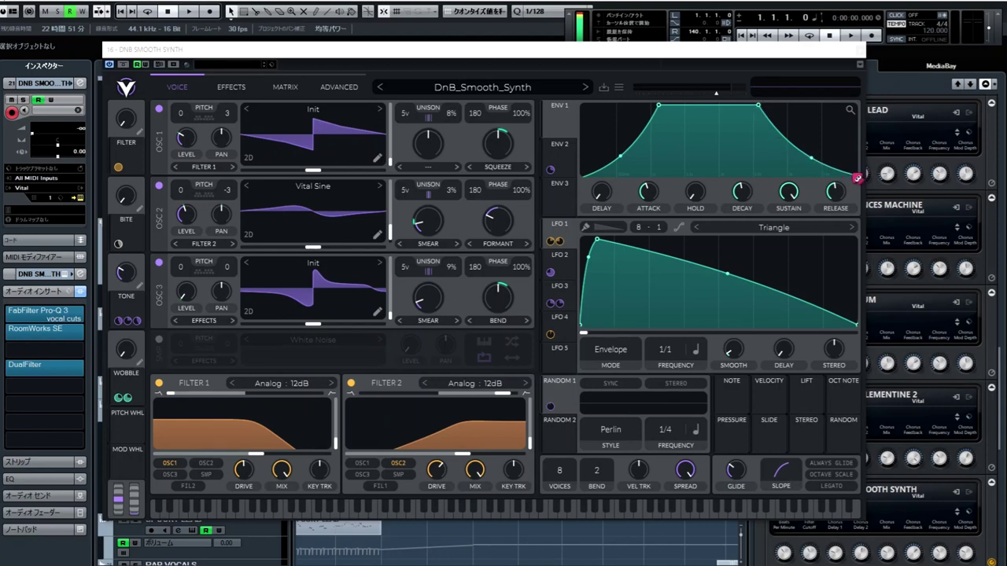
Close the DnB_Smooth_Synth Vital editor with Escape
key("Escape")
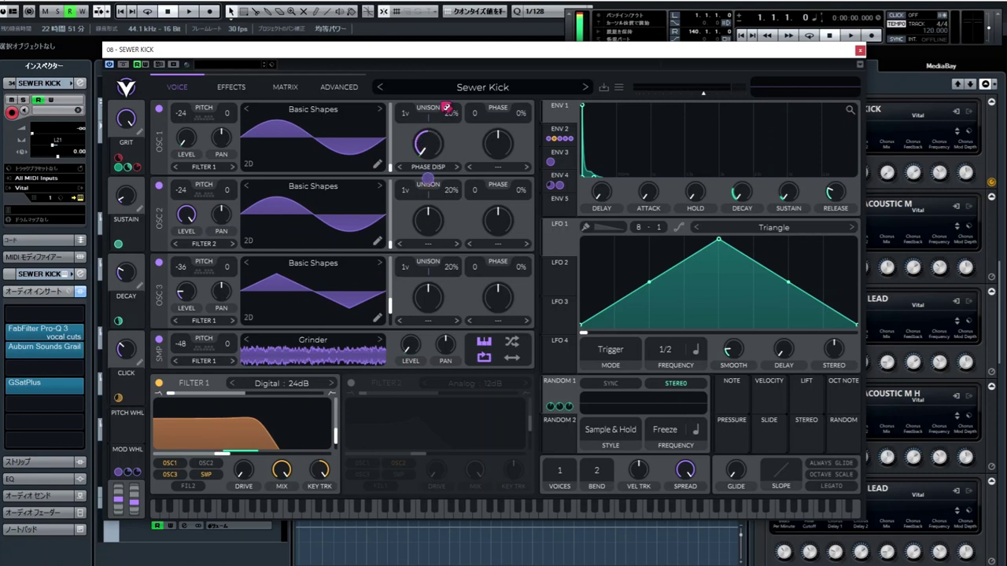
Close the Sewer Kick editor, drag its automation point near bar 9, and zoom with G and H
key("ctrl+w")
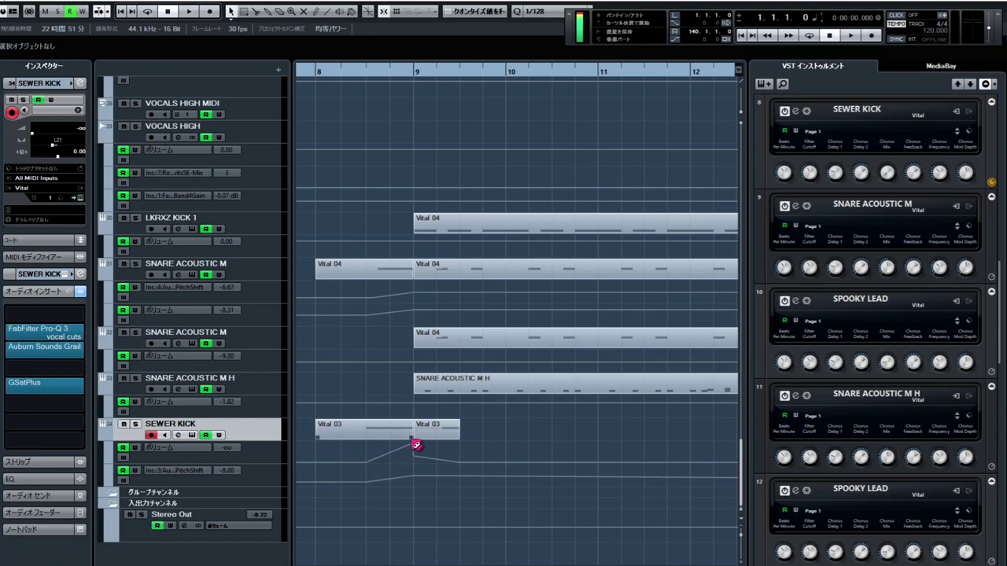
left_click_drag(416, 445, 460, 463)
key("g")
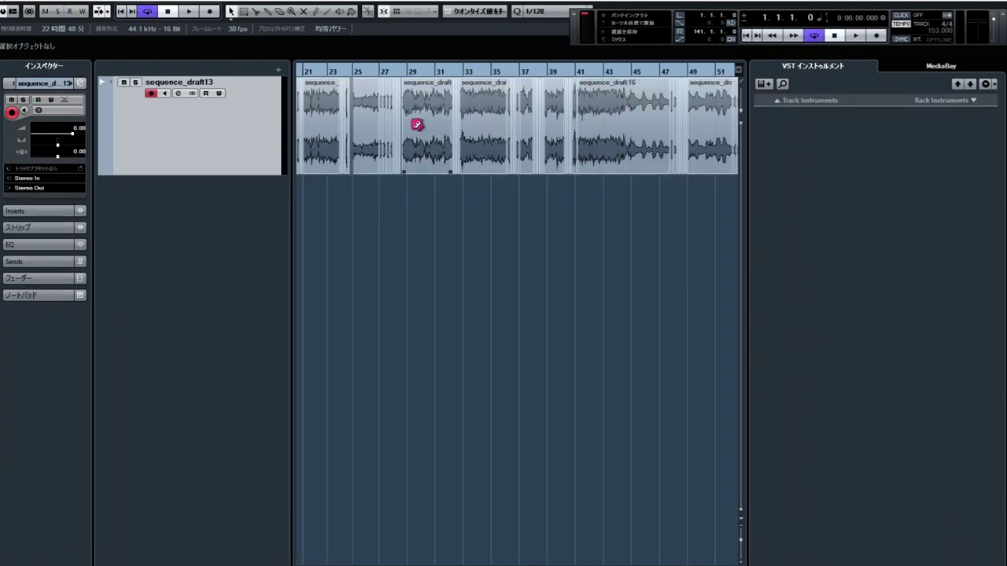
key("h")
key("h")
key("h")
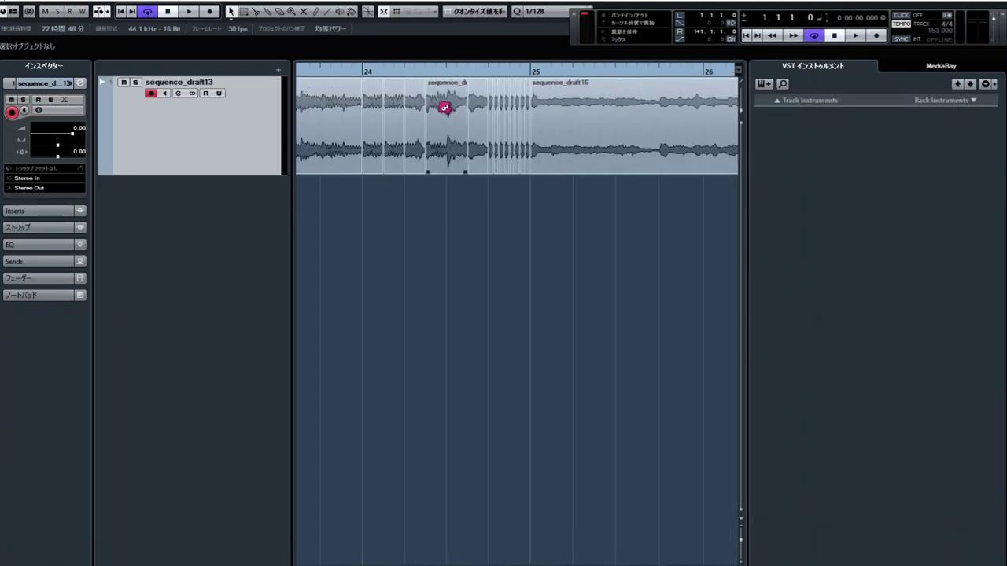
key("h")
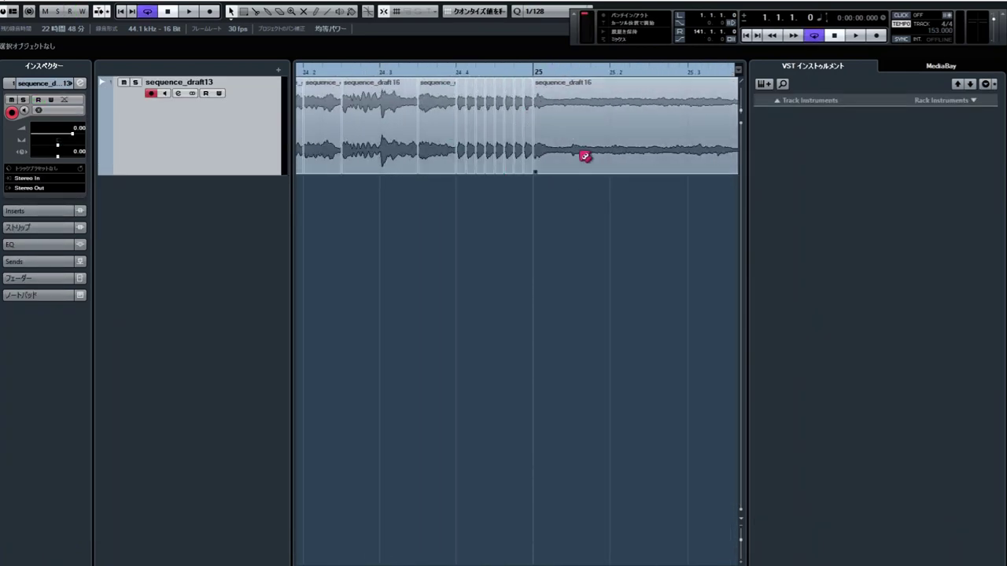
key("g")
key("h")
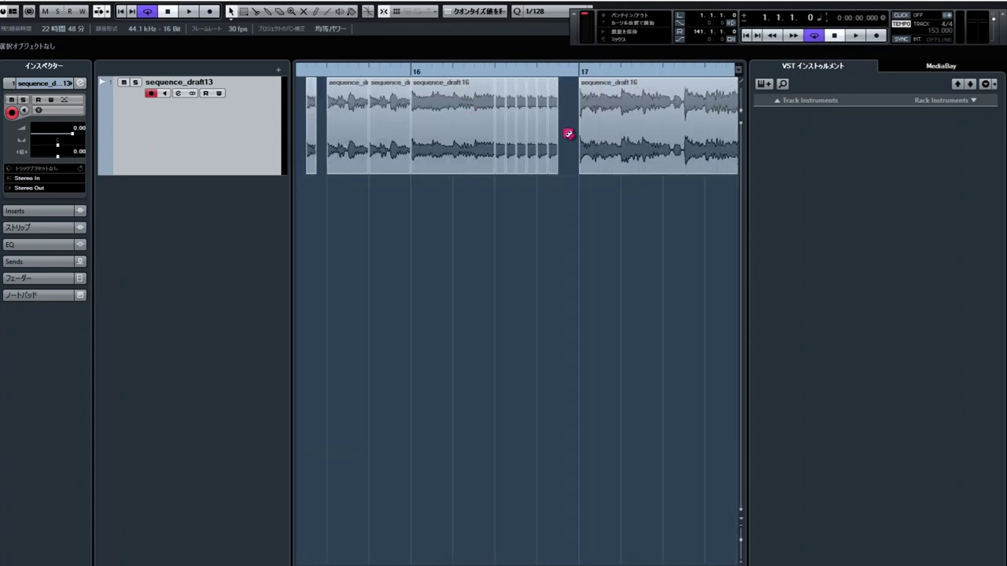